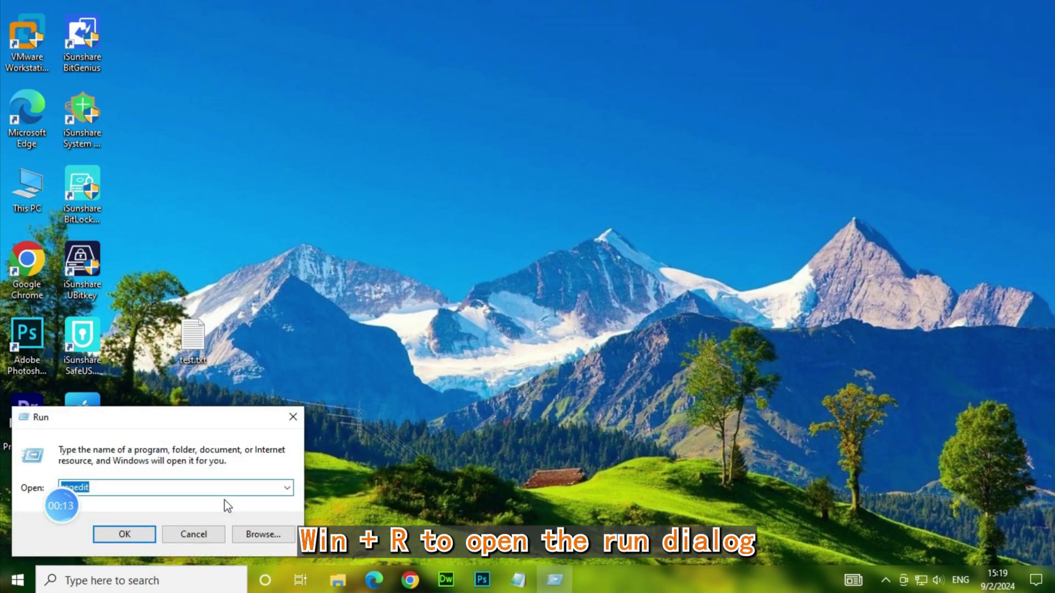
# - Launch Registry Editor from the Run box and select the Uninstall path in test.txt
pyautogui.moveTo(178, 427); pyautogui.dragTo(233, 403)
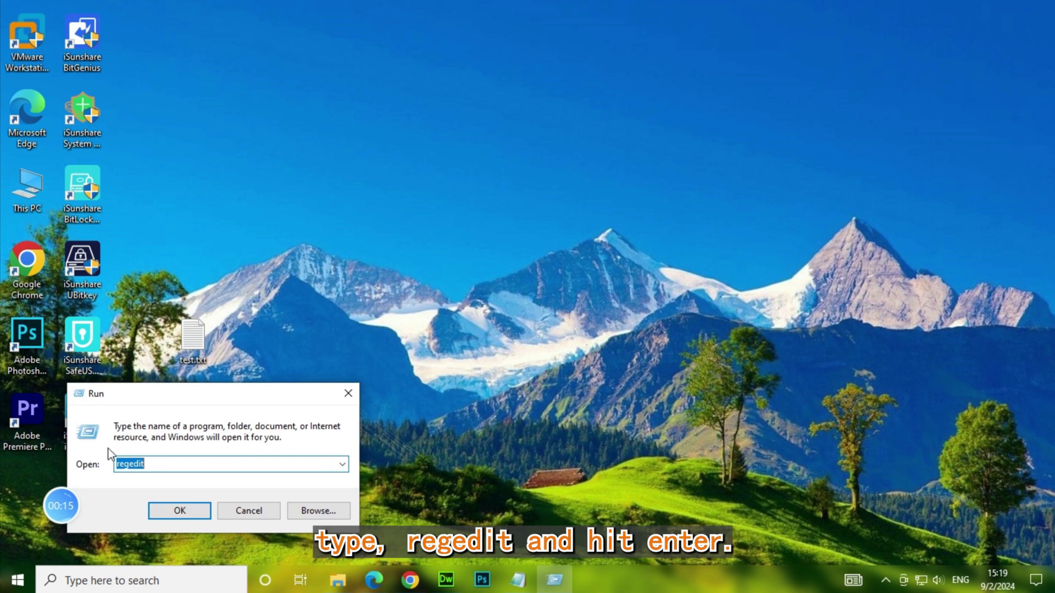
pyautogui.click(196, 509)
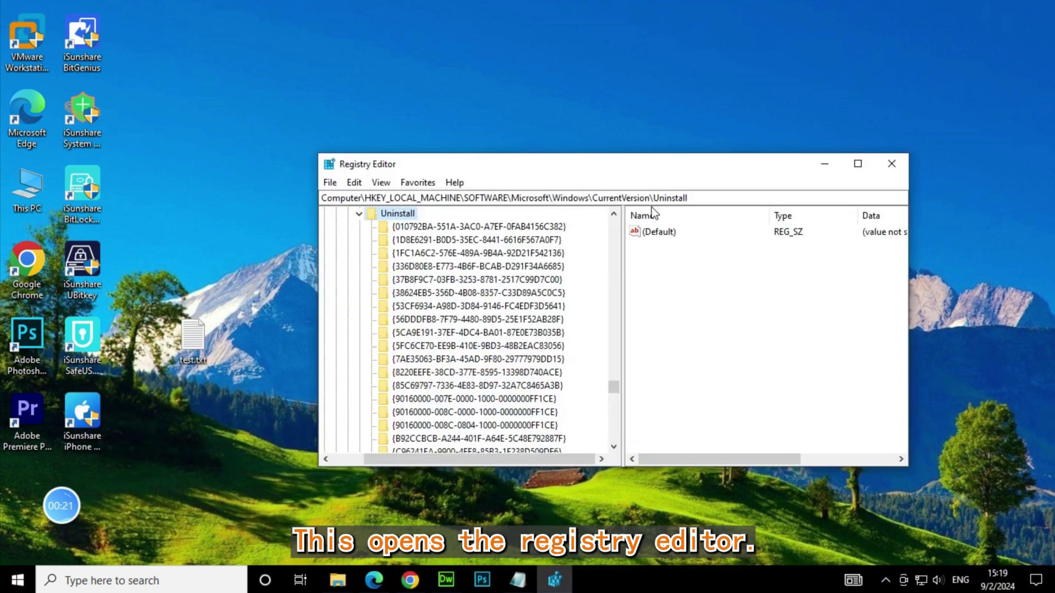
pyautogui.doubleClick(199, 332)
pyautogui.click(591, 303)
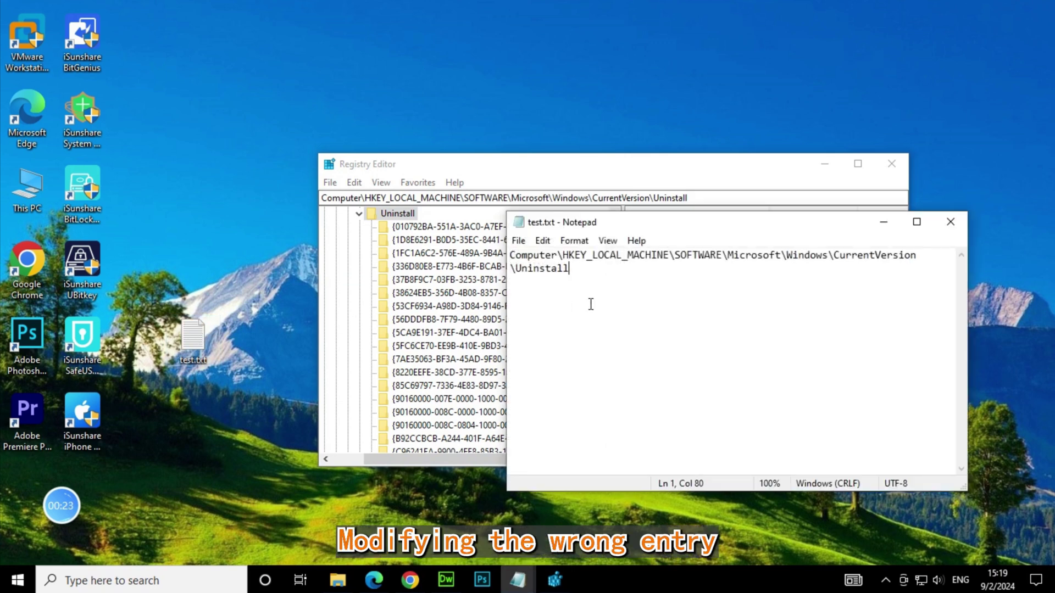
pyautogui.moveTo(582, 267); pyautogui.dragTo(497, 254)
pyautogui.hotkey('ctrl', 'c')
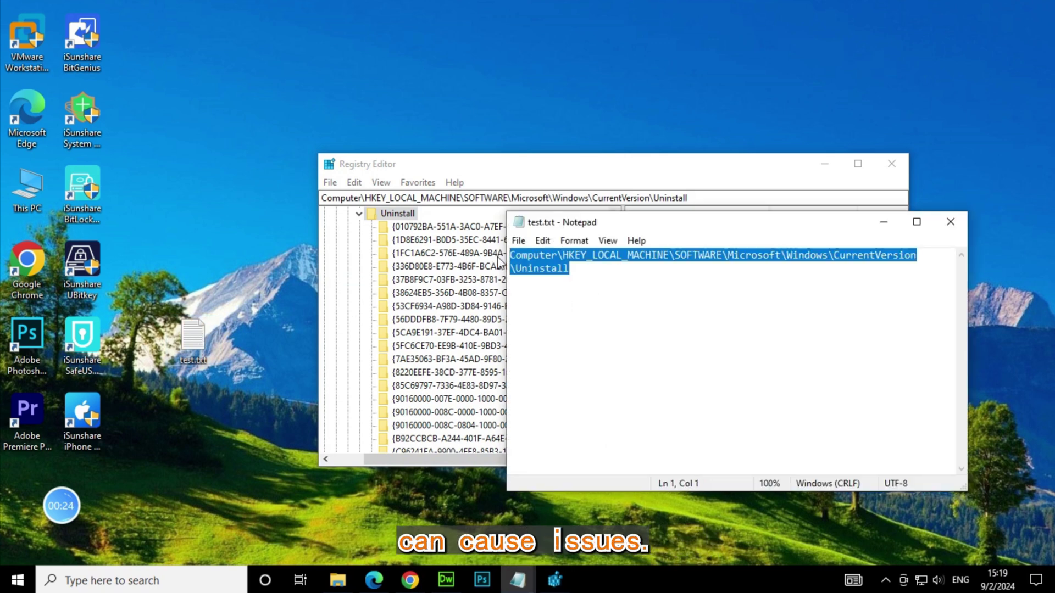
# - Paste the copied path into Registry Editor's address bar to jump to the Uninstall key
pyautogui.click(881, 222)
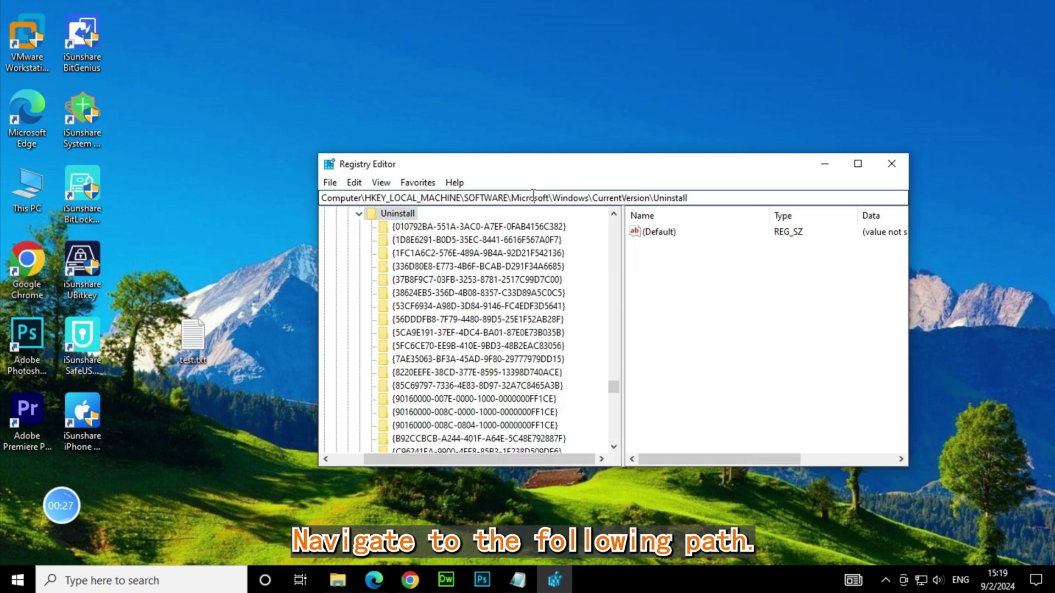
pyautogui.moveTo(703, 197); pyautogui.dragTo(316, 209)
pyautogui.hotkey('ctrl', 'v')
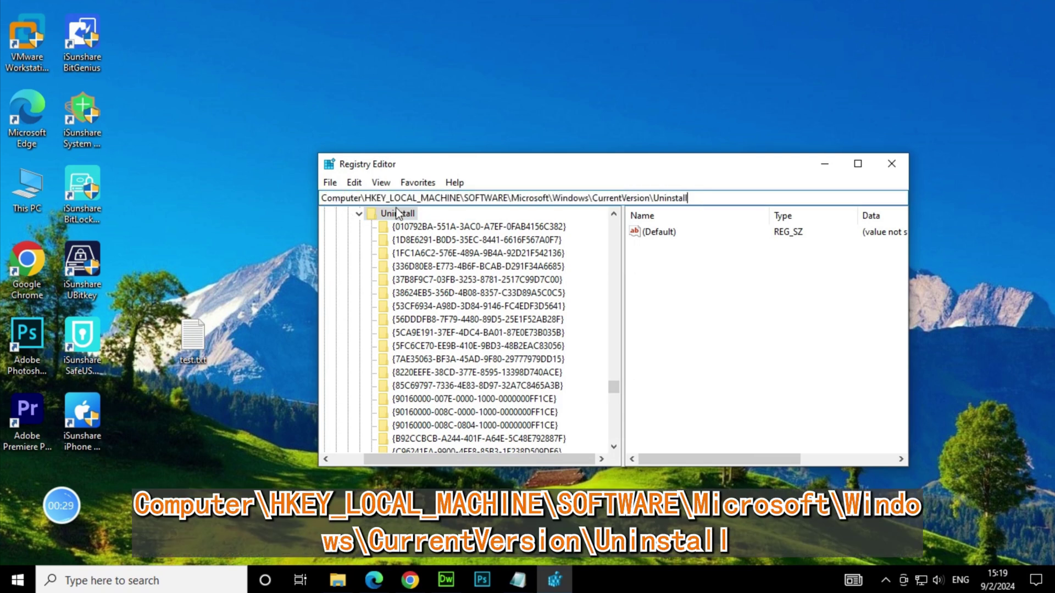
pyautogui.press('Return')
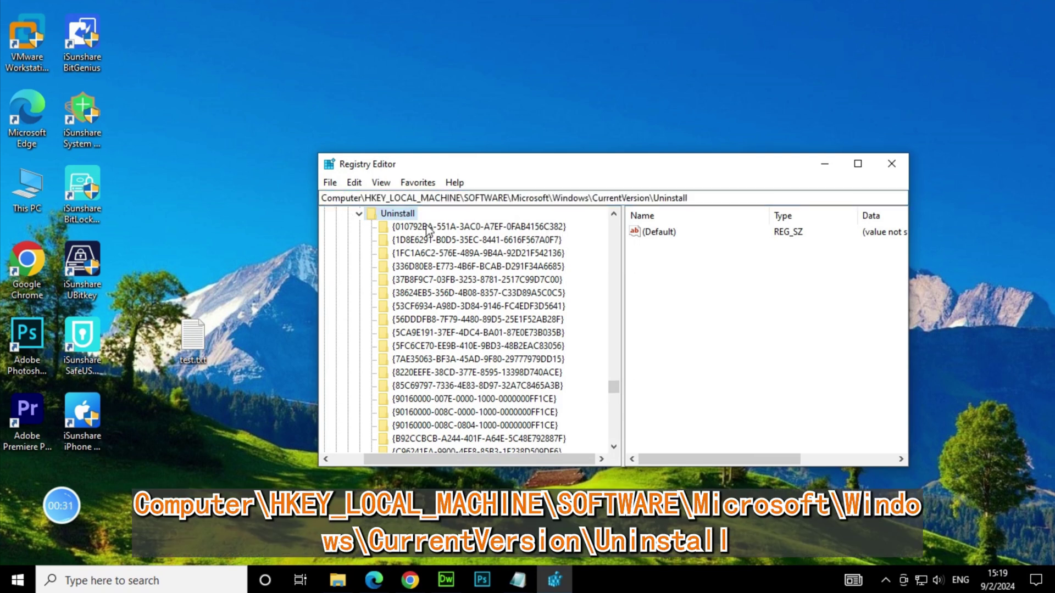
# - Collapse and re-expand Uninstall, inspect the first program subkey, then reselect Uninstall
pyautogui.scroll(4, 407, 299)
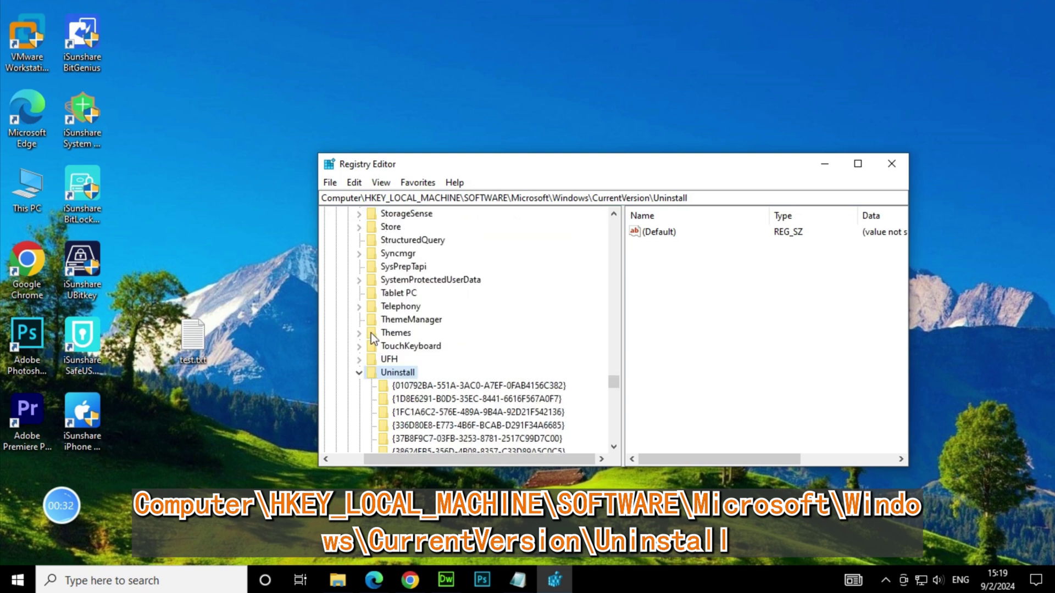
pyautogui.click(360, 374)
pyautogui.click(400, 372)
pyautogui.scroll(-1, 417, 358)
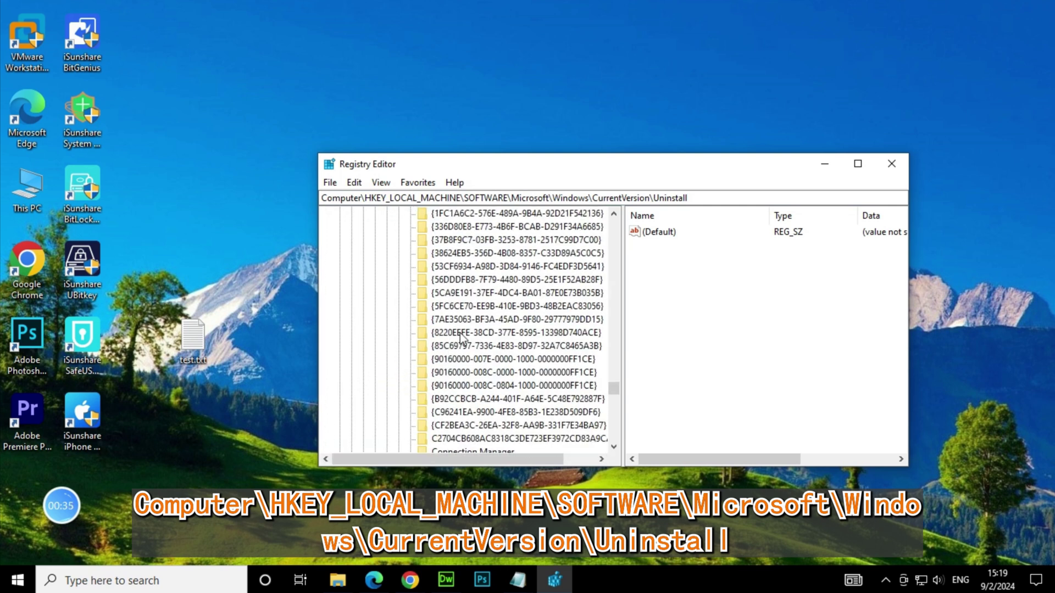
pyautogui.scroll(2, 440, 303)
pyautogui.click(464, 267)
pyautogui.click(435, 254)
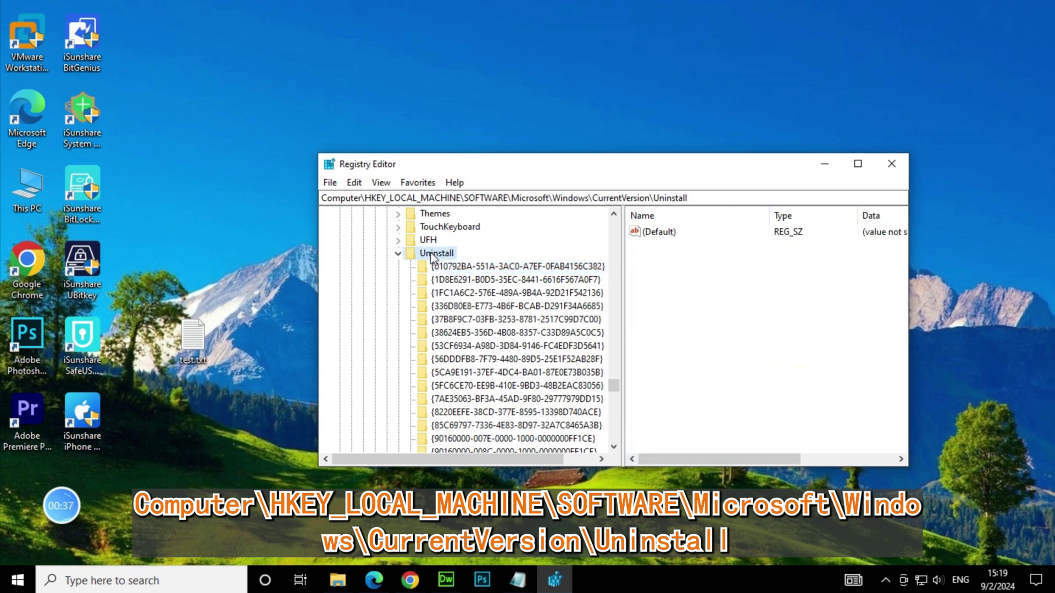
pyautogui.click(460, 268)
pyautogui.scroll(-5, 477, 309)
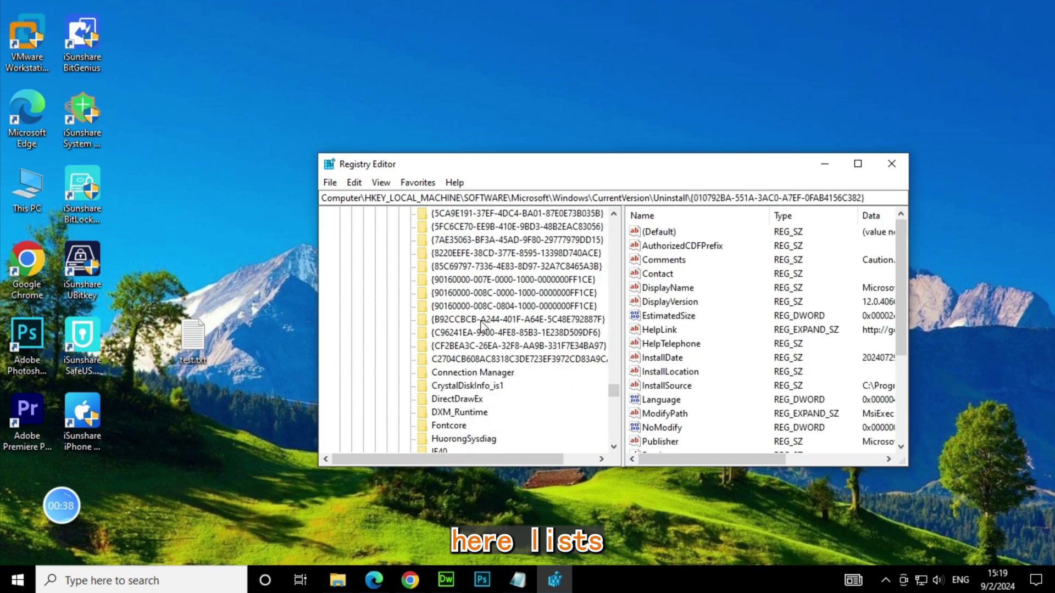
pyautogui.scroll(5, 484, 385)
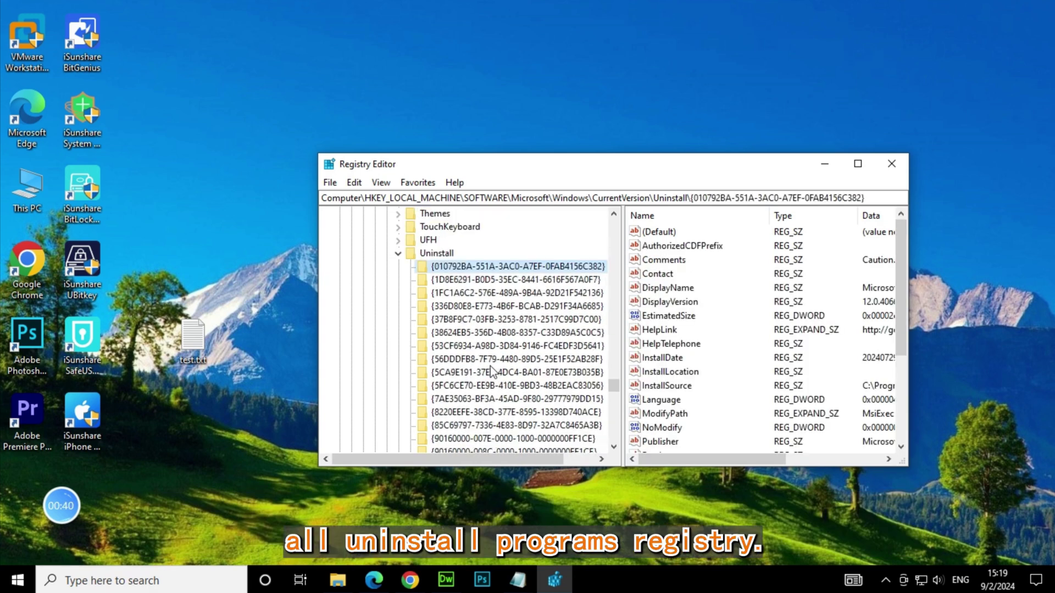
pyautogui.scroll(-1, 504, 309)
pyautogui.scroll(-8, 504, 310)
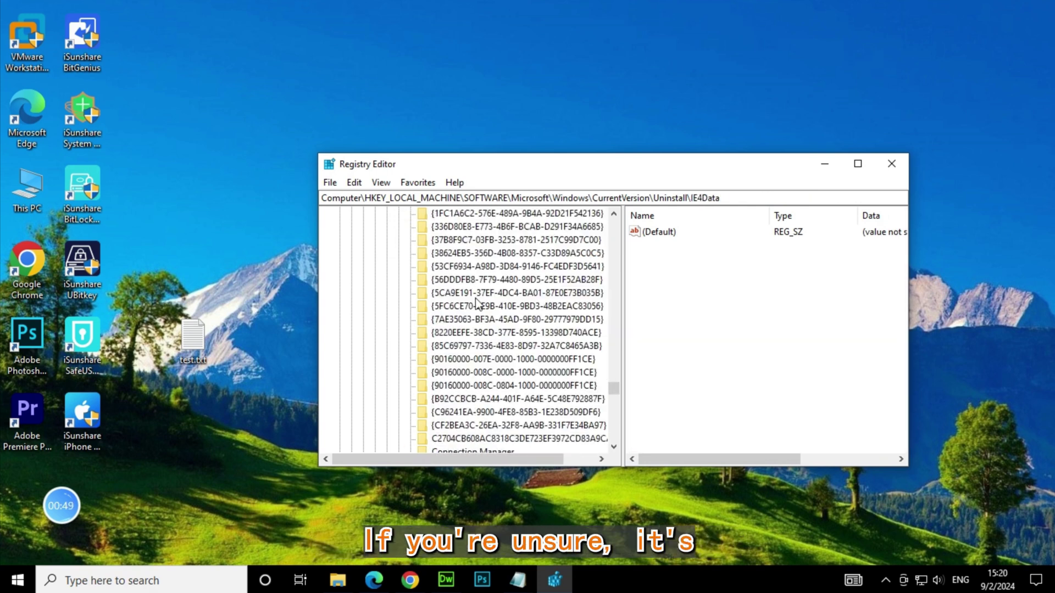
pyautogui.scroll(4, 473, 330)
pyautogui.click(438, 333)
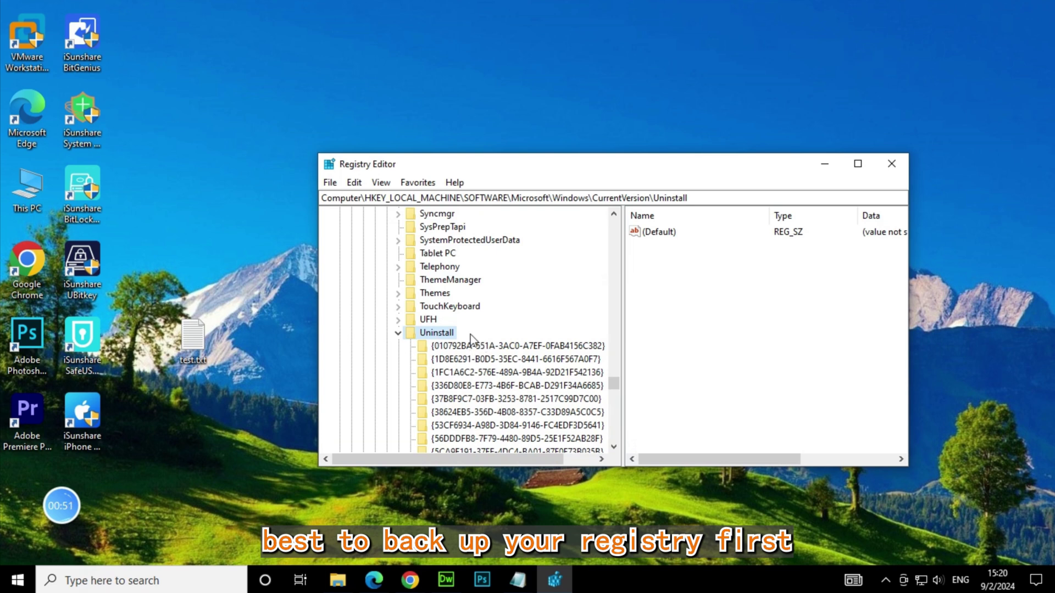
# - Export the Uninstall key to uninstall registry.reg in Documents, overwriting the existing file
pyautogui.rightClick(441, 337)
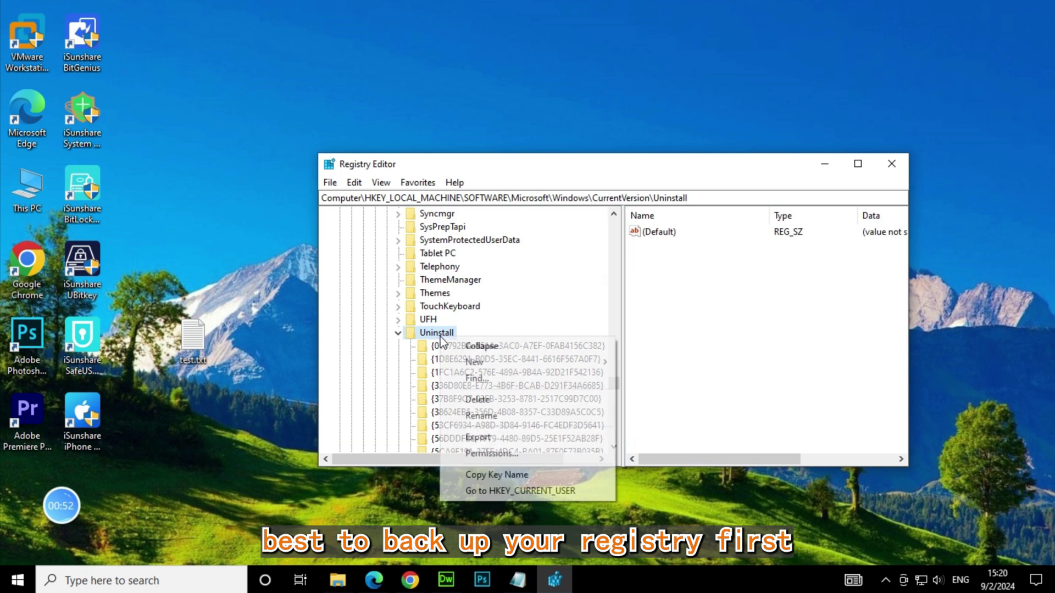
pyautogui.click(480, 439)
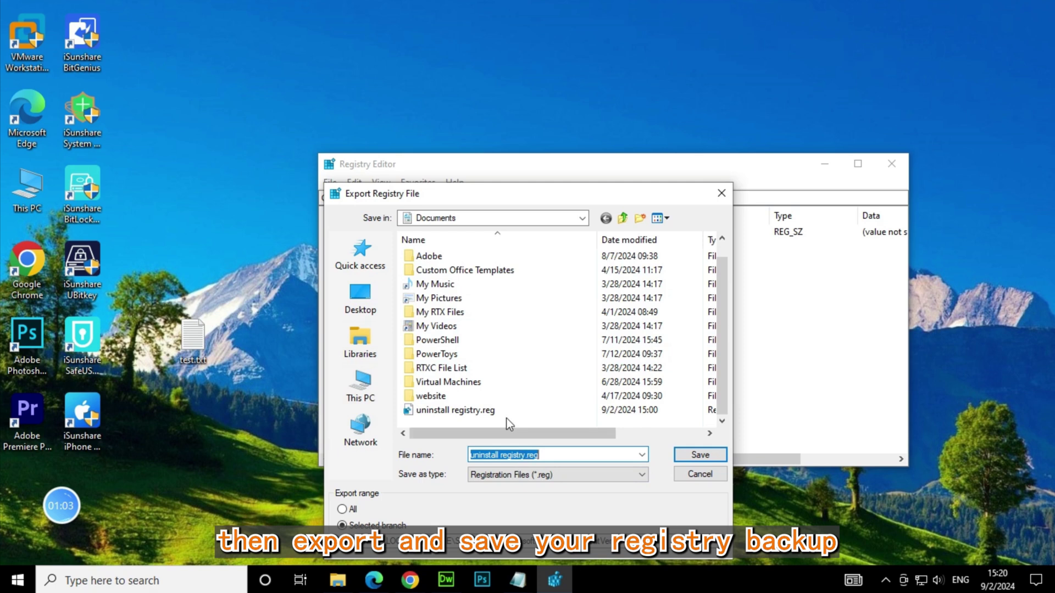
pyautogui.click(695, 455)
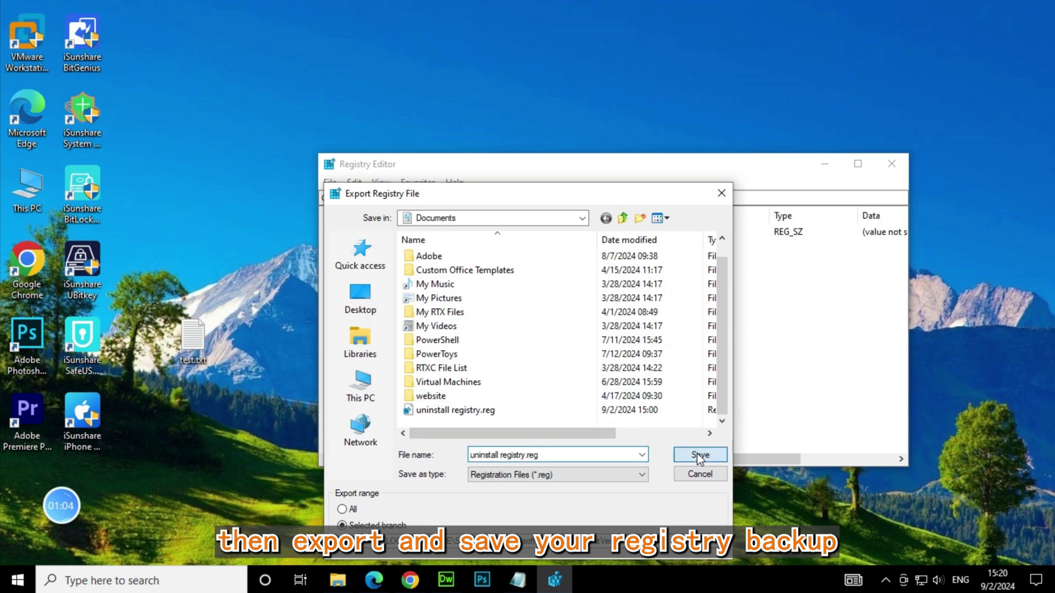
pyautogui.click(565, 257)
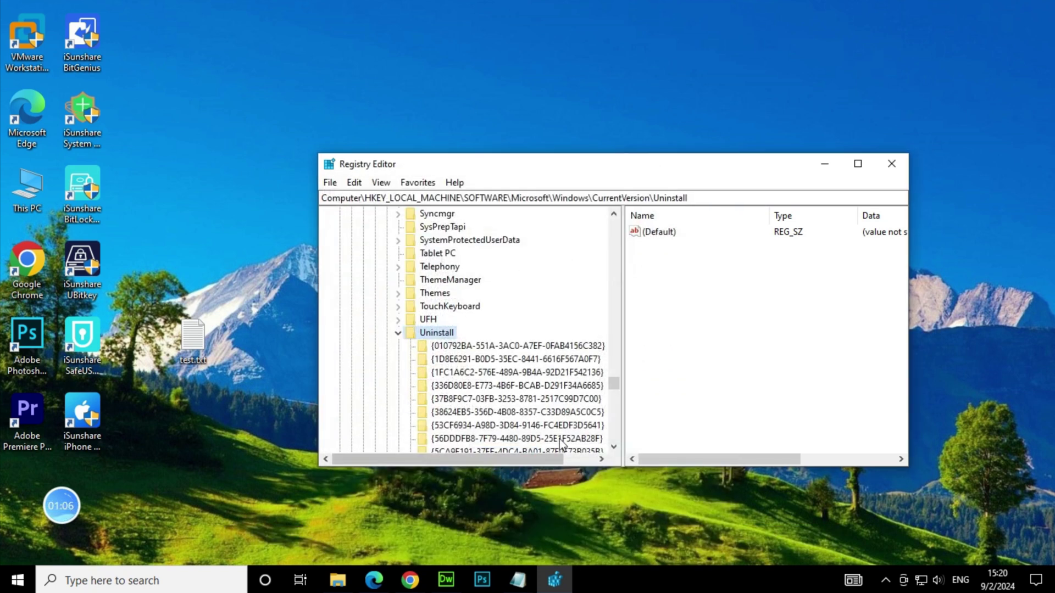
# - Select the invalid IE4Data subkey under Uninstall and delete it
pyautogui.scroll(-3, 469, 345)
pyautogui.scroll(2, 464, 342)
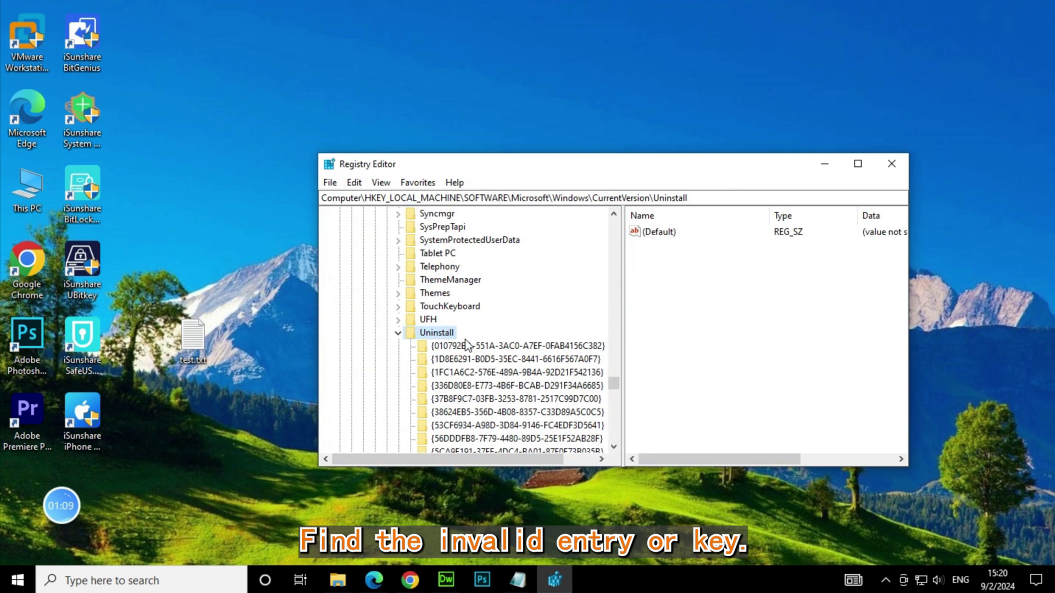
pyautogui.scroll(-8, 467, 346)
pyautogui.click(446, 386)
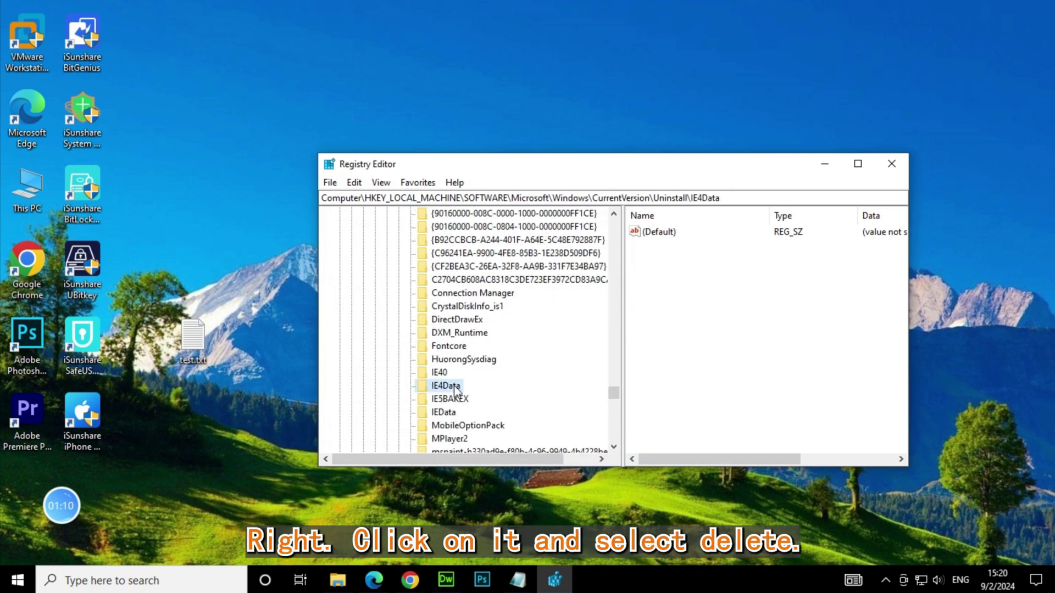
pyautogui.rightClick(446, 387)
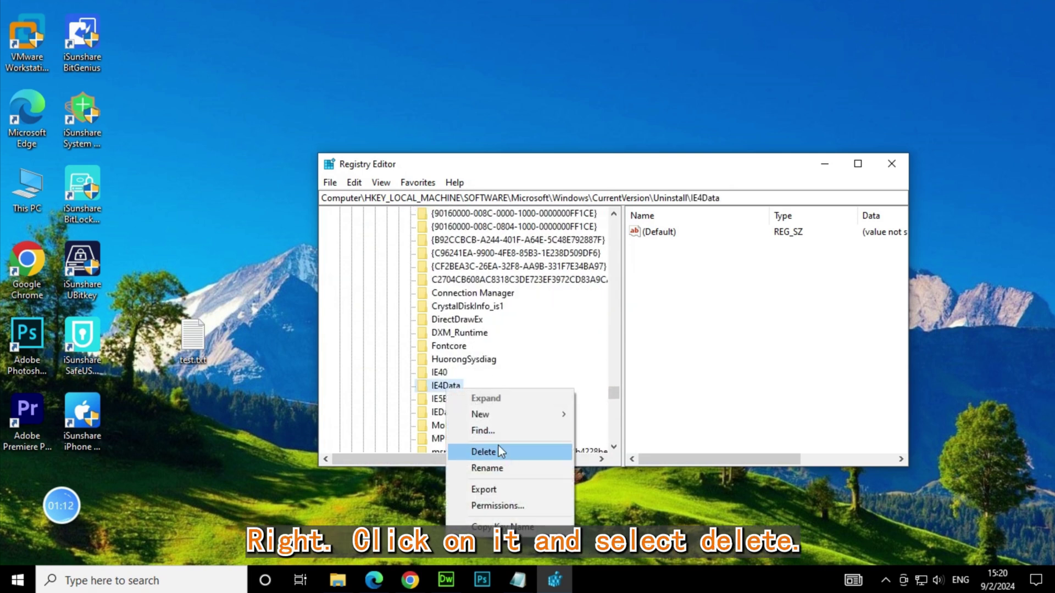
pyautogui.click(483, 452)
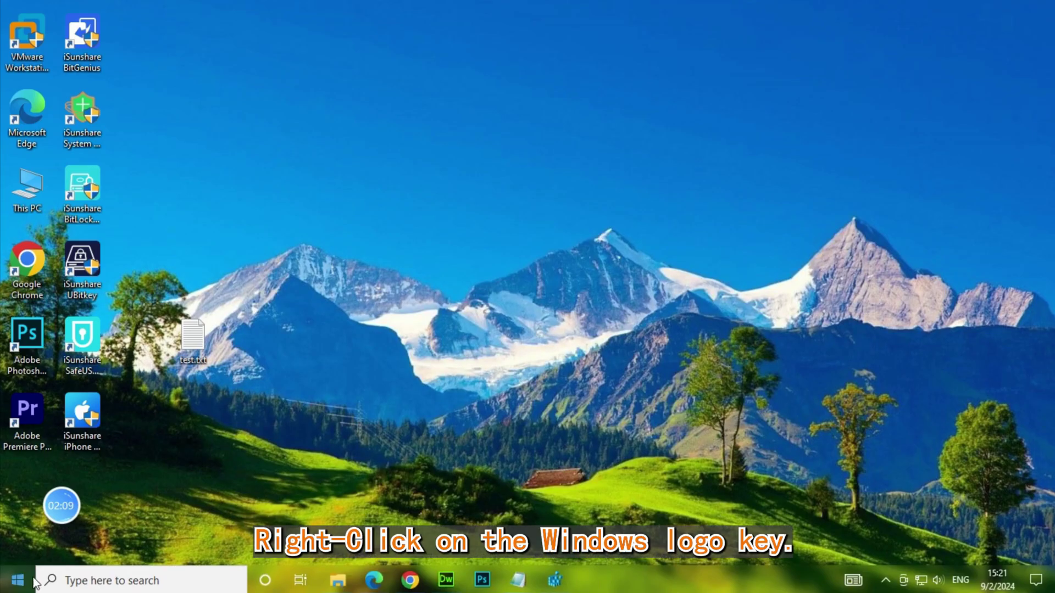
# - Open an administrator PowerShell and run reg delete on the Uninstall\IE40 key
pyautogui.rightClick(19, 582)
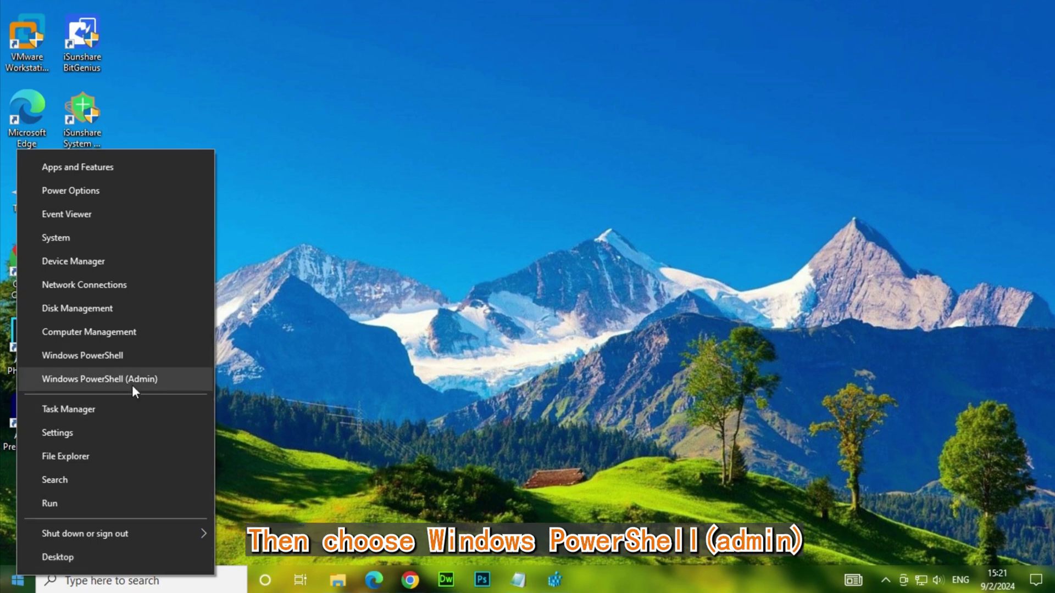
pyautogui.click(126, 382)
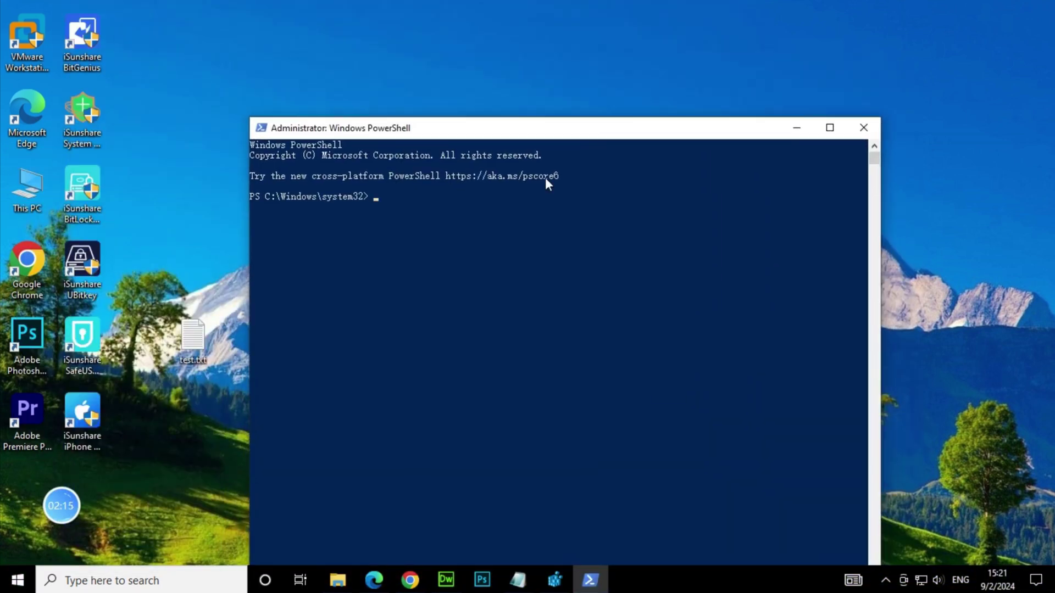
pyautogui.click(381, 205)
pyautogui.write('reg ')
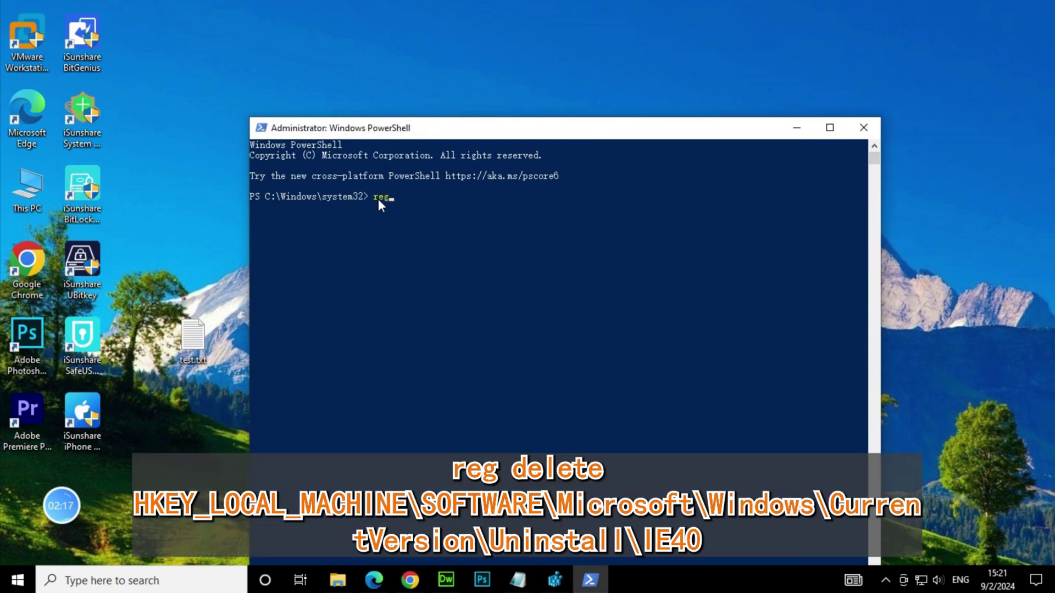
pyautogui.write('delete HKEY_LOCAL_MACHINE\\SOFTWARE\\Microsoft\\Windows\\CurrentVersion\\Uninstall\\IE40')
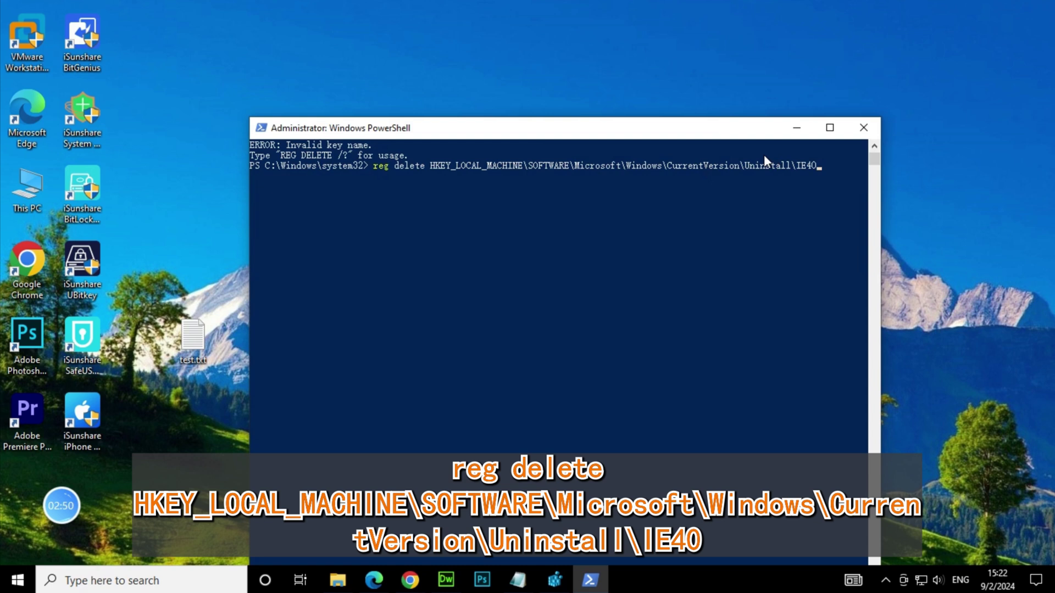
pyautogui.press('Return')
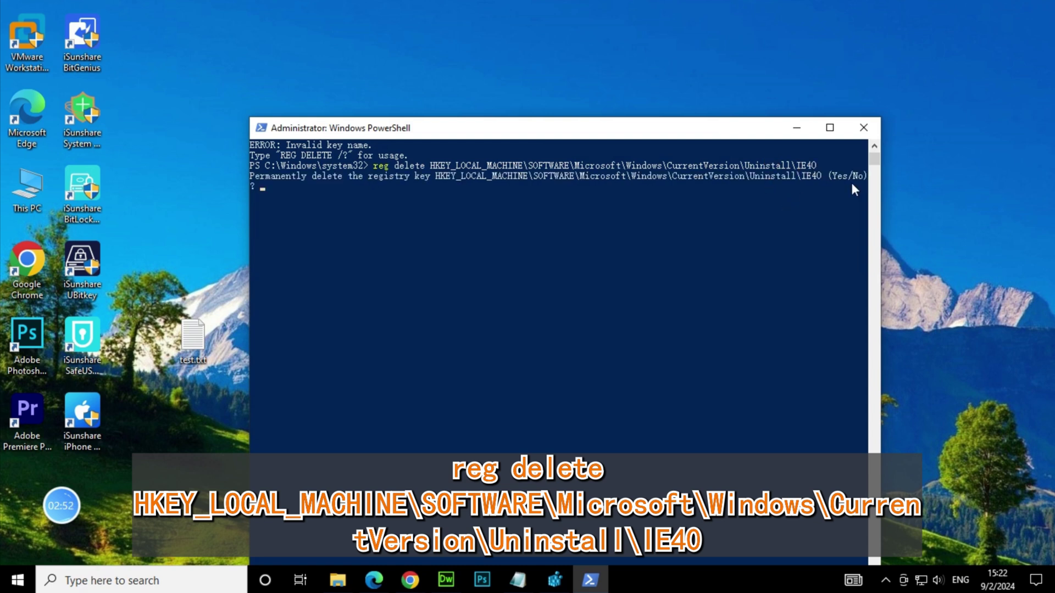
# - Answer y to the delete confirmation and check the operation completed successfully
pyautogui.moveTo(250, 178); pyautogui.dragTo(287, 186)
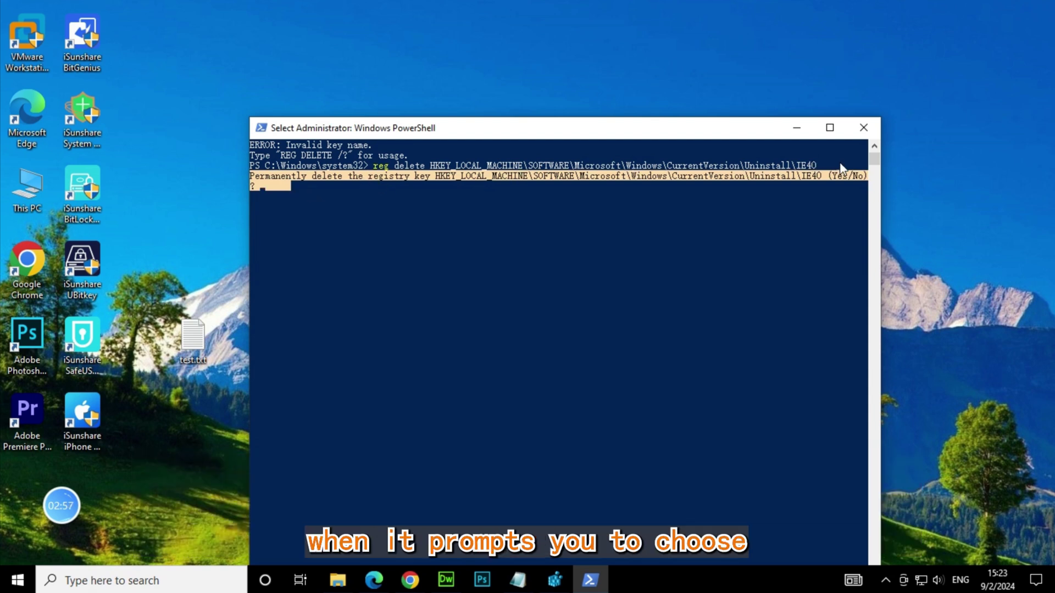
pyautogui.click(271, 194)
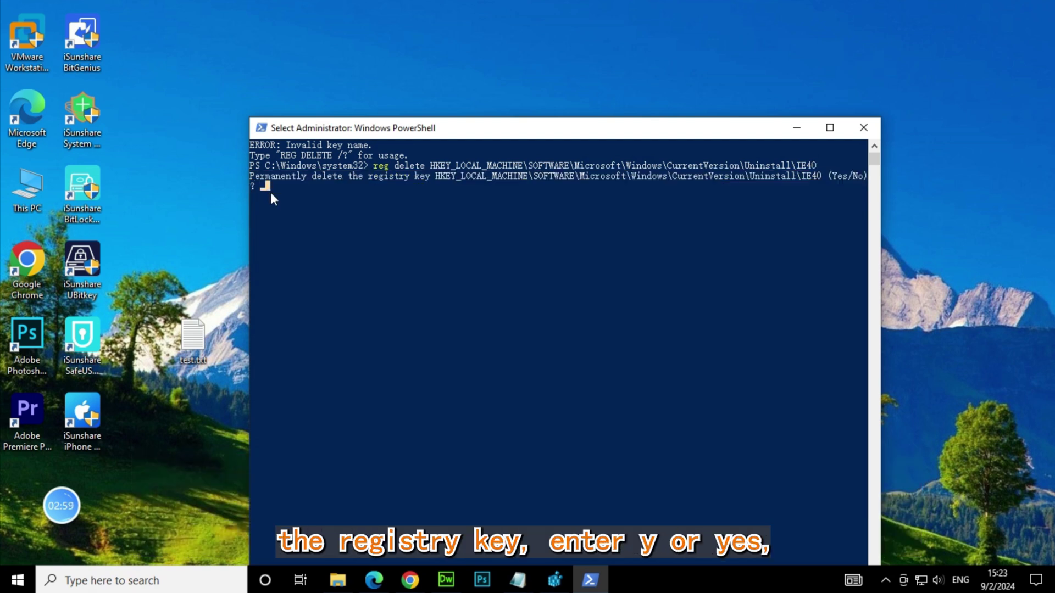
pyautogui.press('Escape')
pyautogui.write('y')
pyautogui.press('Return')
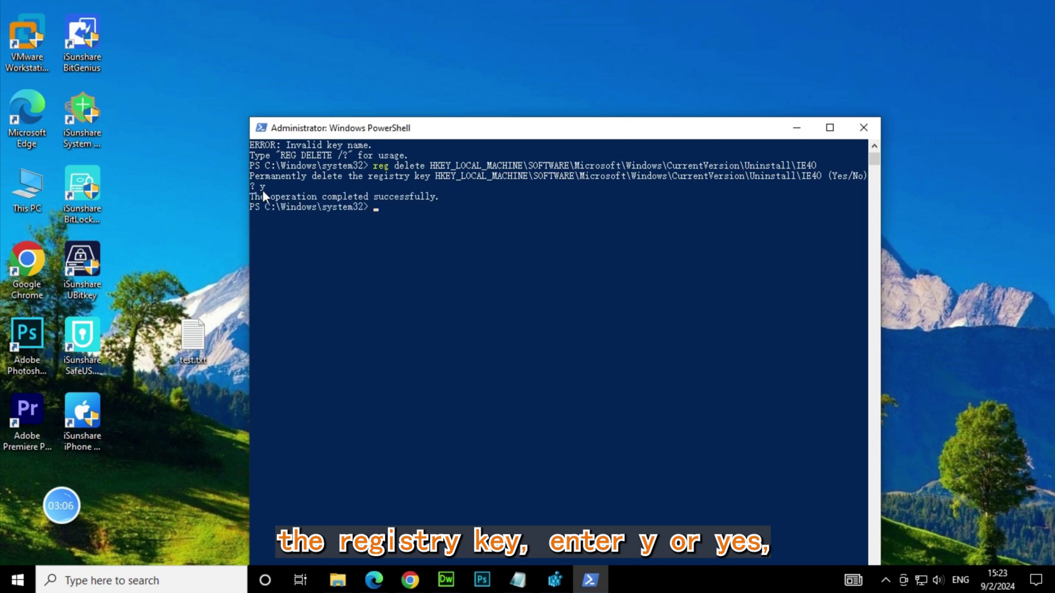
pyautogui.moveTo(450, 197); pyautogui.dragTo(253, 203)
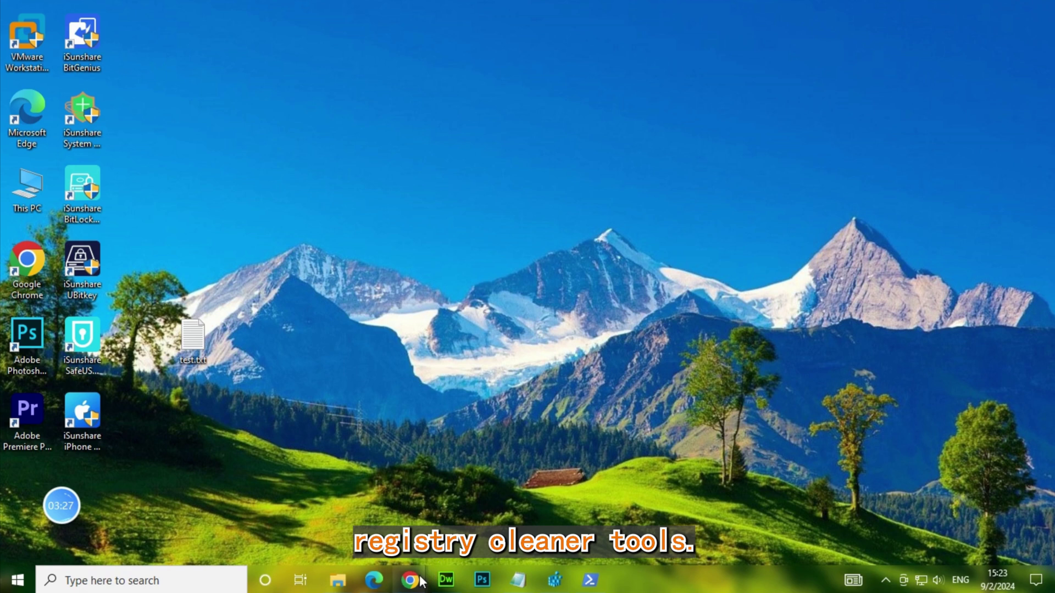
# - Download iSunshare System Genius from its Chrome page, then minimize Chrome
pyautogui.moveTo(410, 580)
pyautogui.click(494, 496)
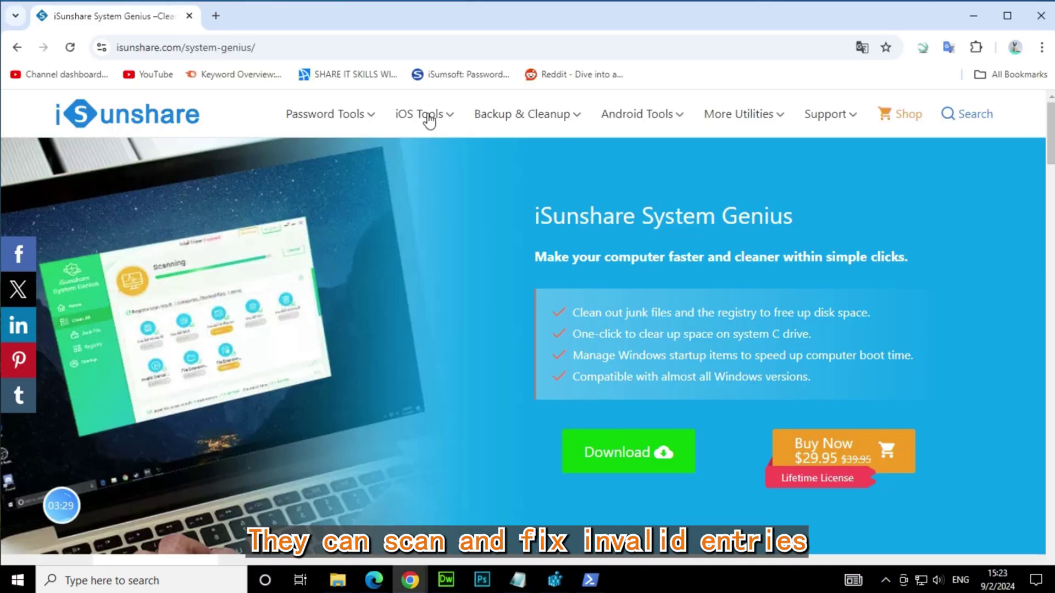
pyautogui.click(273, 47)
pyautogui.click(522, 202)
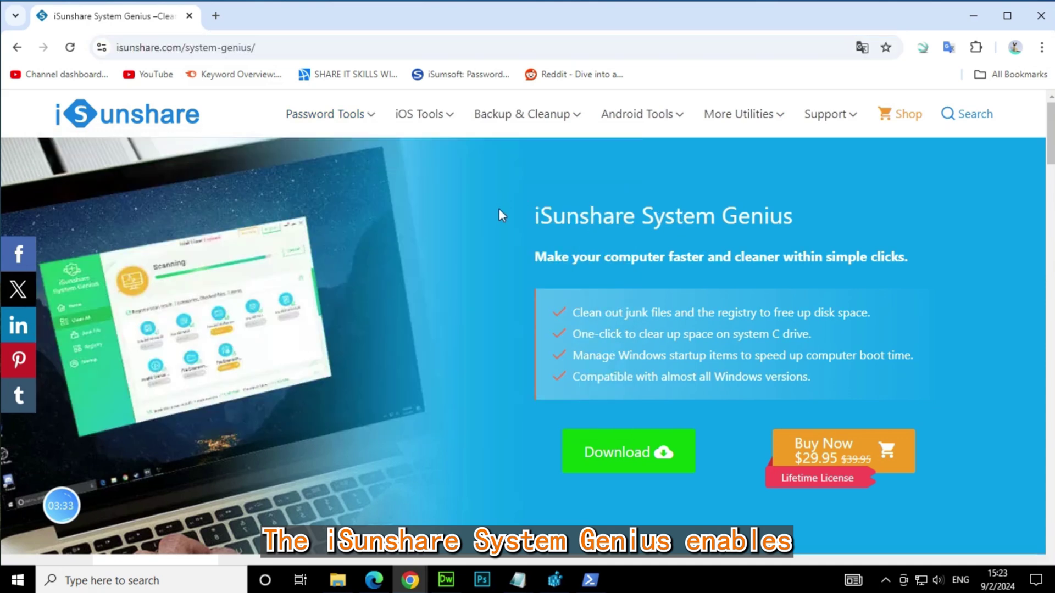
pyautogui.moveTo(499, 215); pyautogui.dragTo(852, 217)
pyautogui.click(909, 260)
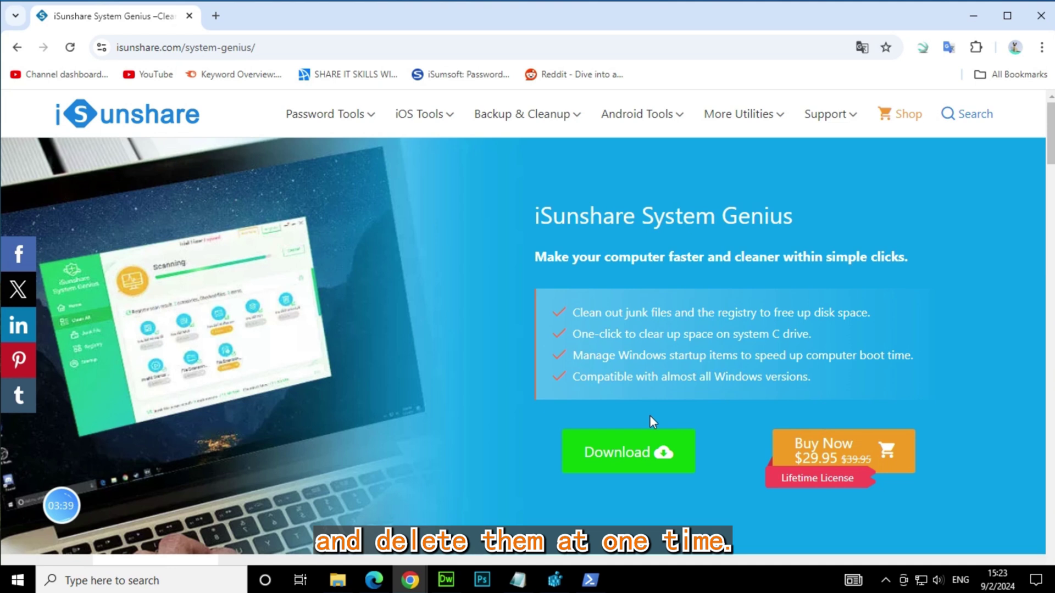
pyautogui.click(652, 450)
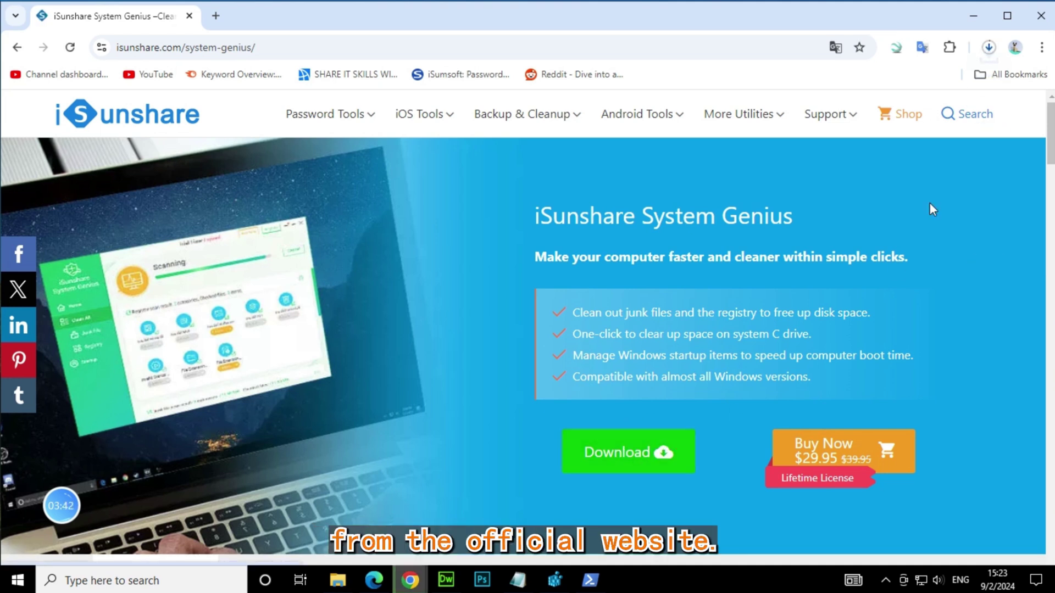
pyautogui.click(974, 18)
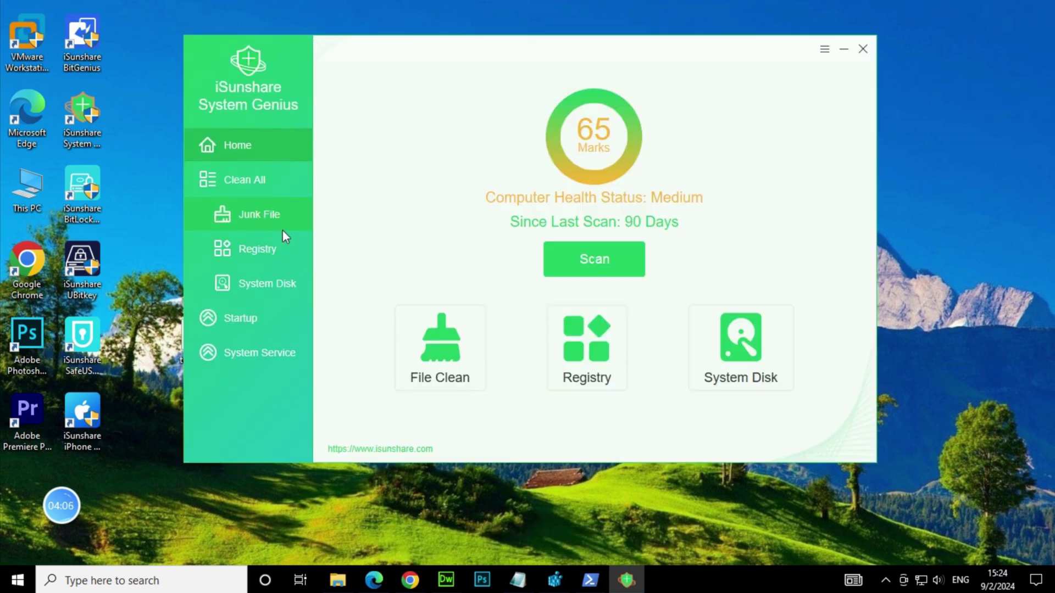
# - Scan the registry from the Registry page and scroll through the 46 invalid uninstall entries
pyautogui.click(268, 254)
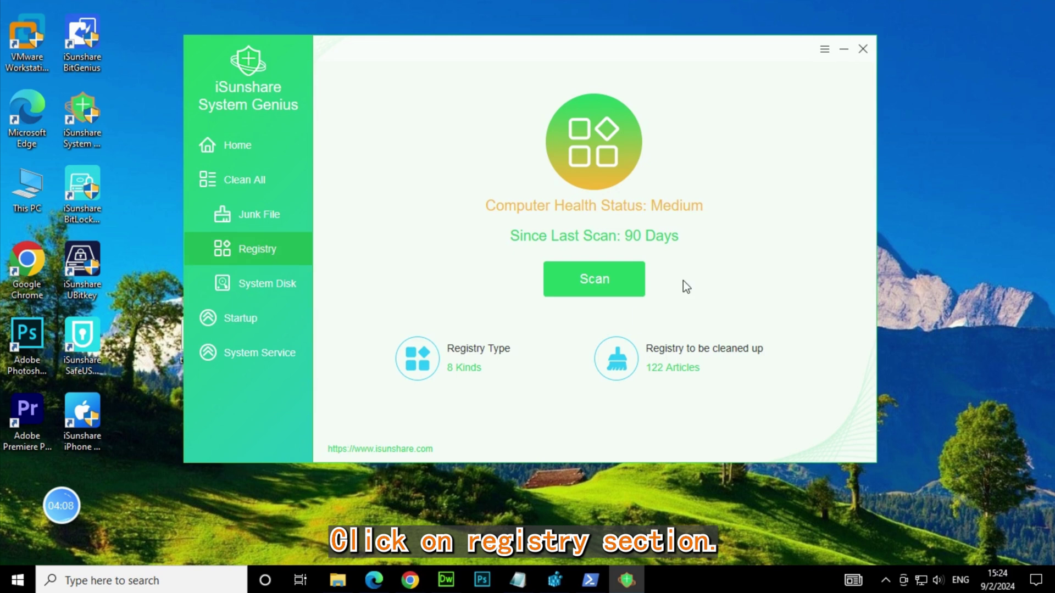
pyautogui.click(596, 280)
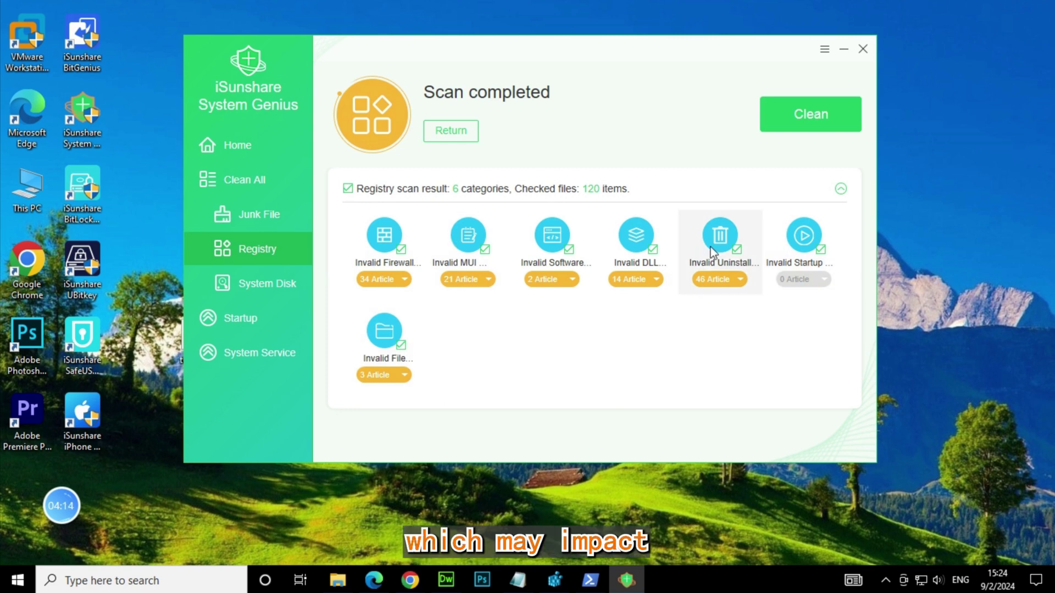
pyautogui.click(734, 279)
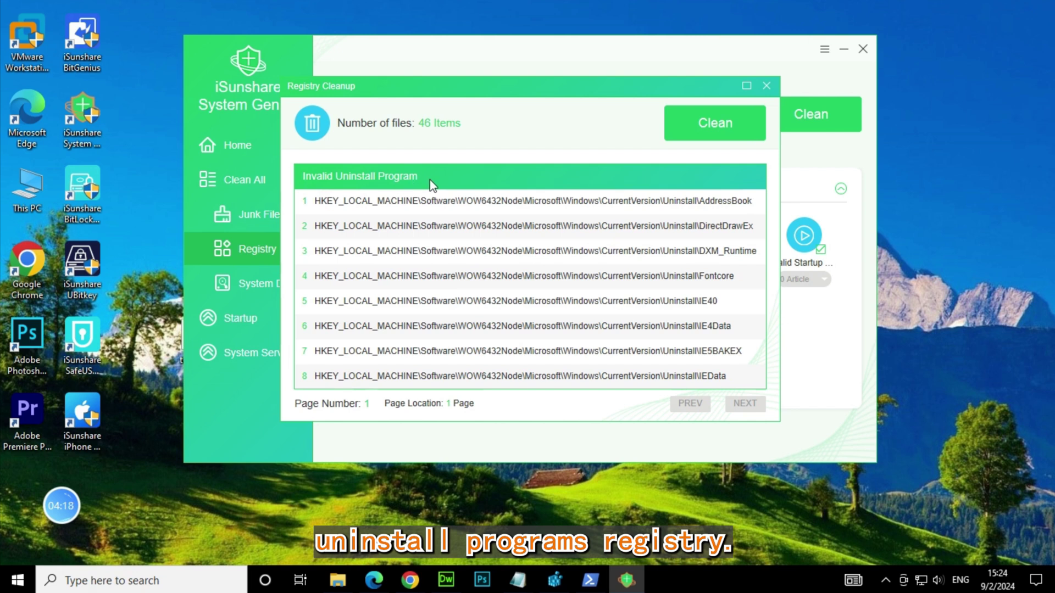
pyautogui.scroll(-2, 650, 278)
pyautogui.scroll(-2, 651, 288)
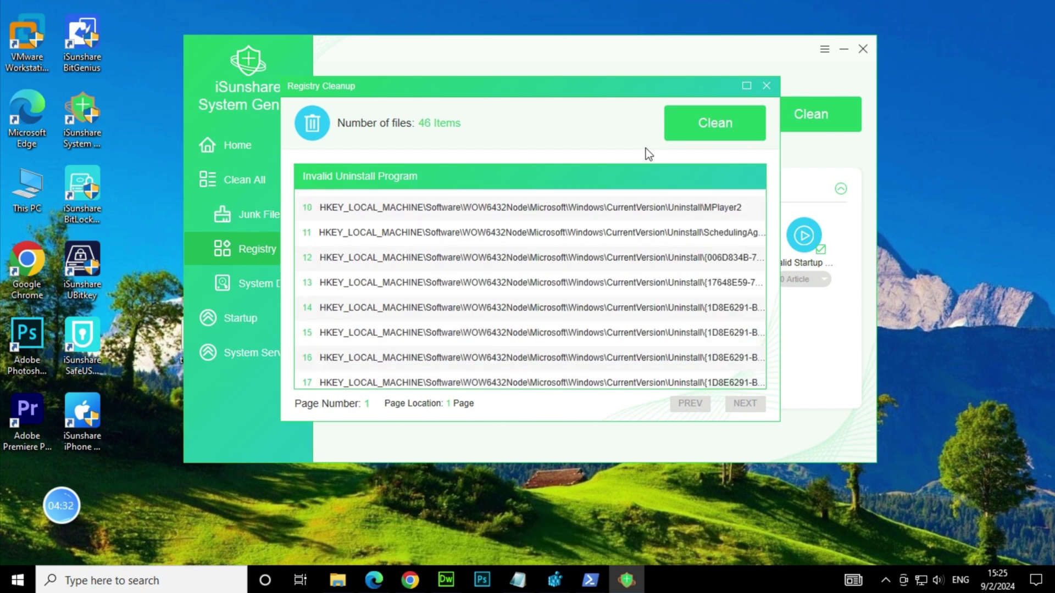
# - Close the entries list and make sure every registry category is checked
pyautogui.click(766, 86)
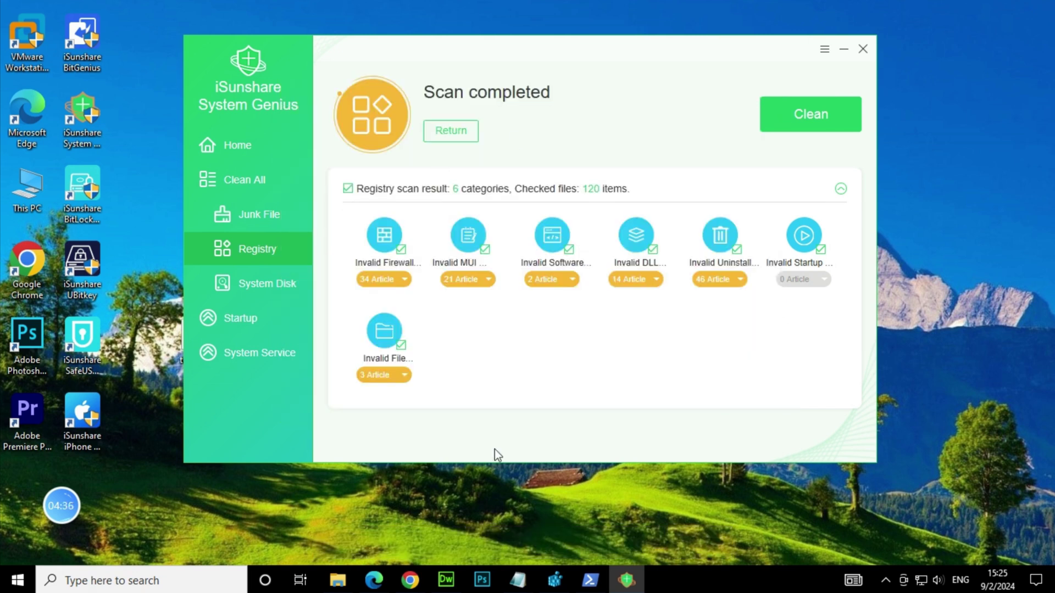
pyautogui.click(401, 345)
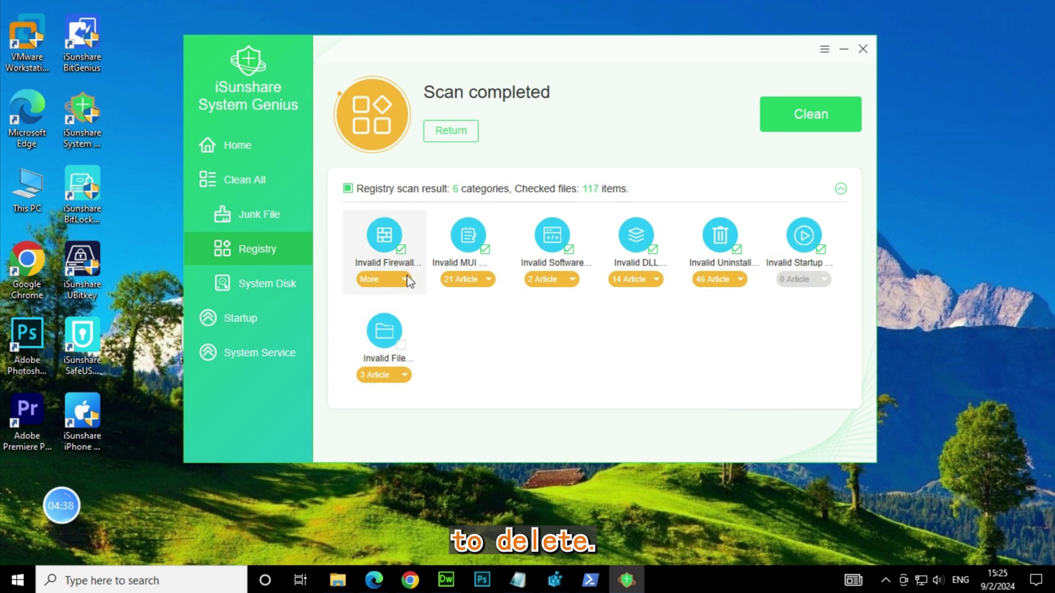
pyautogui.click(402, 249)
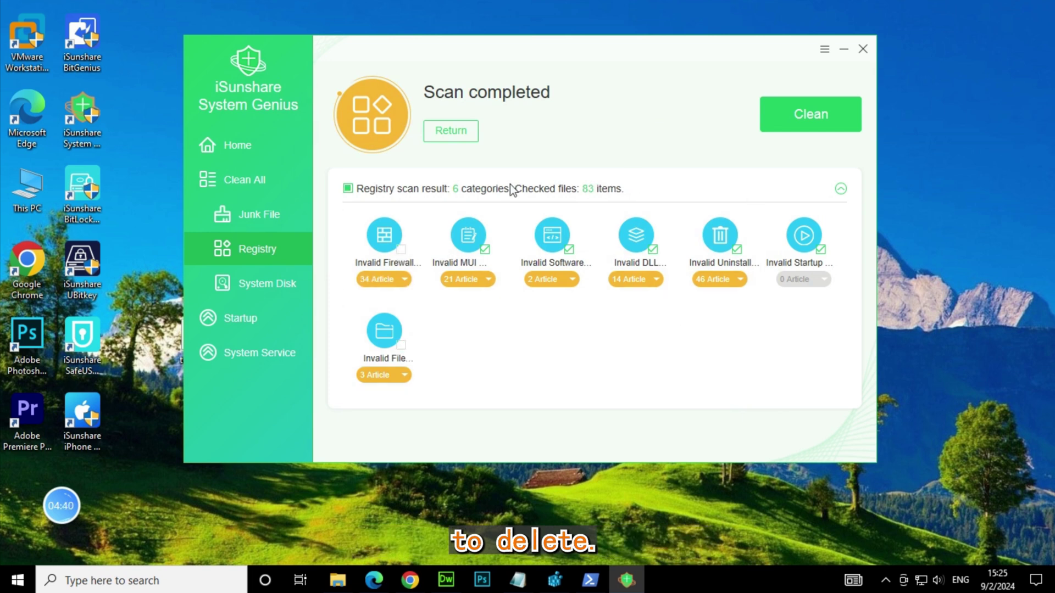
pyautogui.click(349, 189)
pyautogui.click(348, 189)
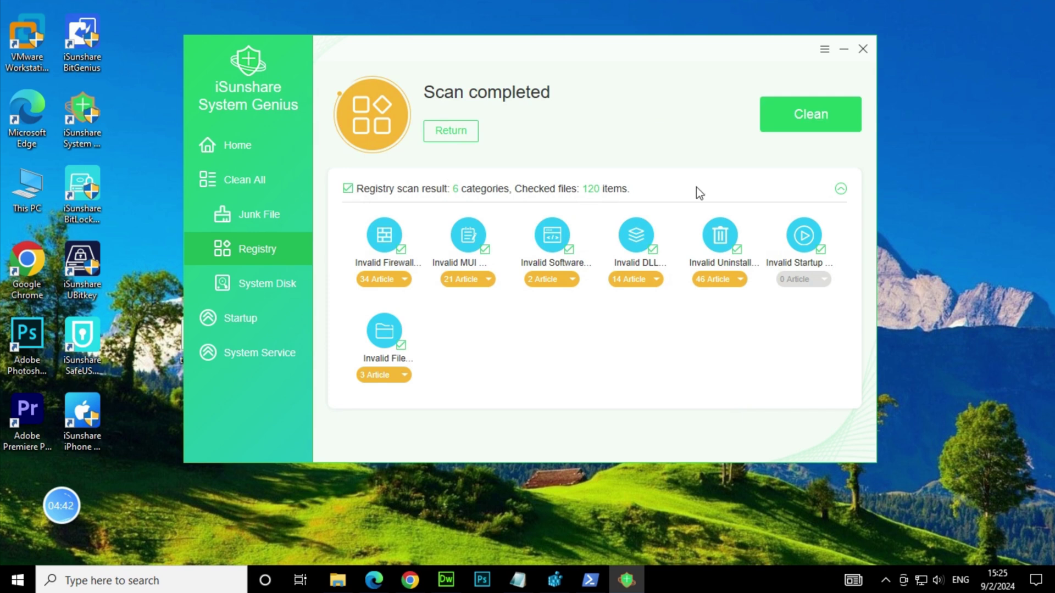
# - Clean the selected entries, rescan to confirm 0 remain, and return to the overview
pyautogui.click(825, 128)
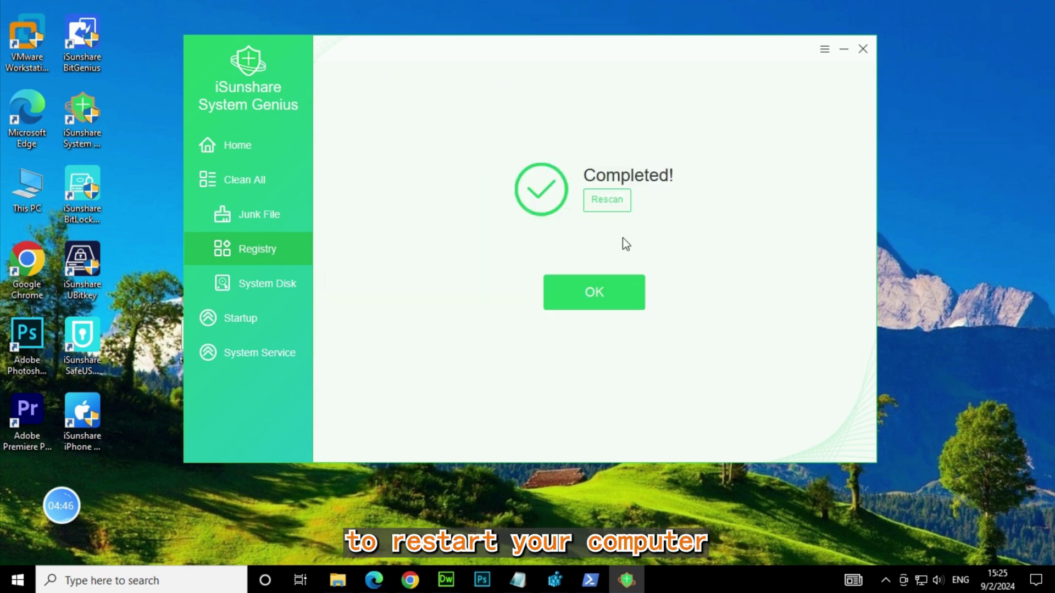
pyautogui.click(601, 203)
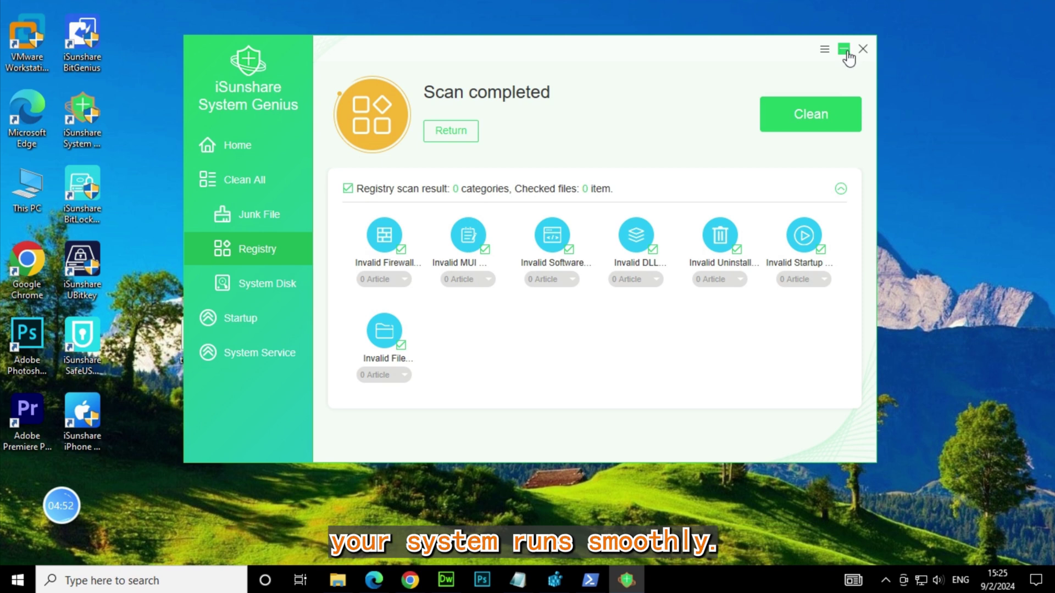
pyautogui.click(456, 132)
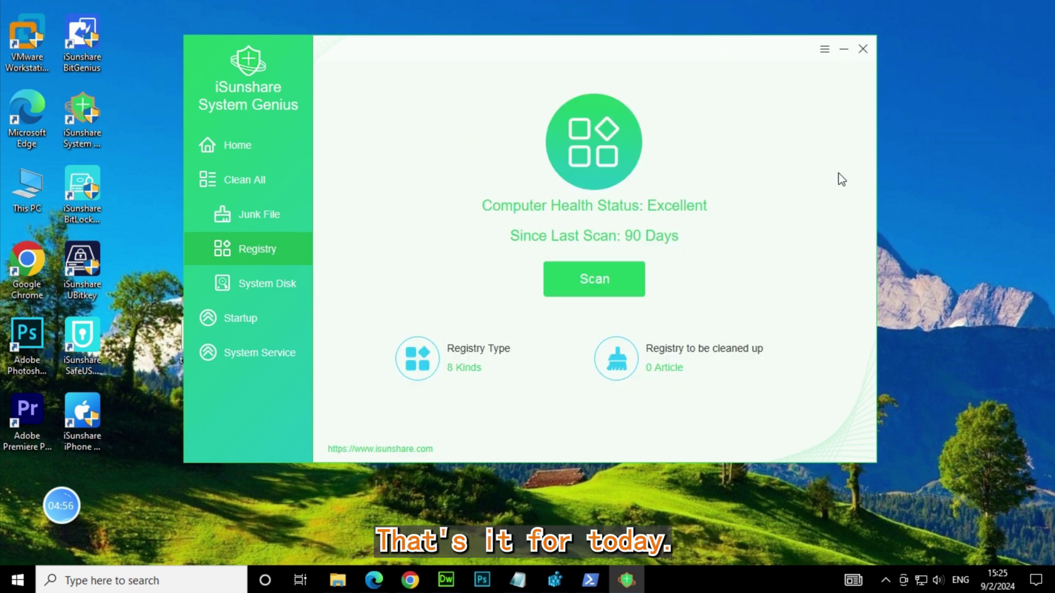
# - Minimize System Genius to the tray and deselect its desktop shortcut
pyautogui.click(844, 51)
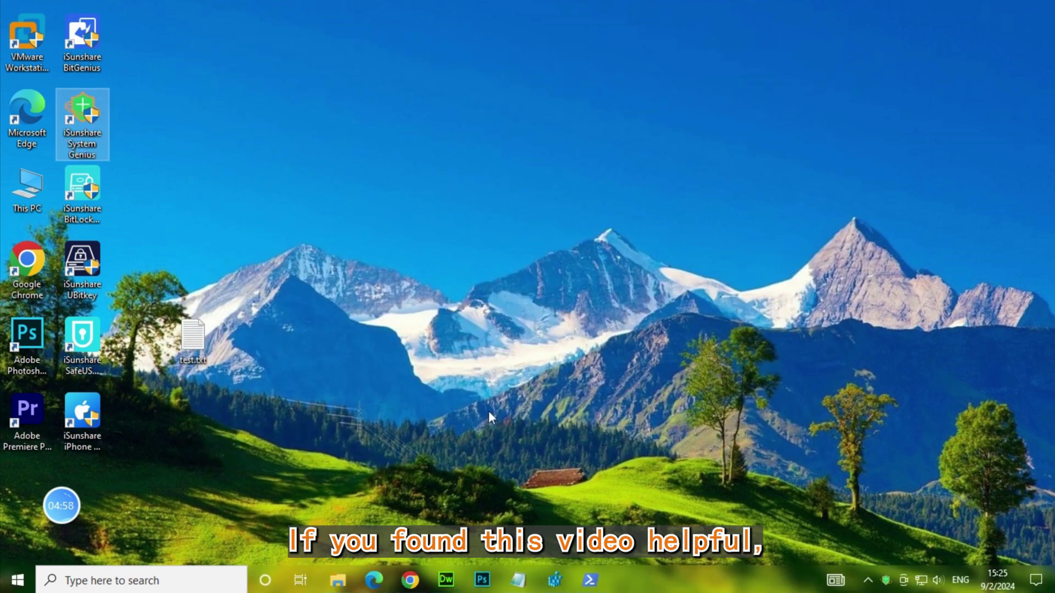
pyautogui.click(735, 471)
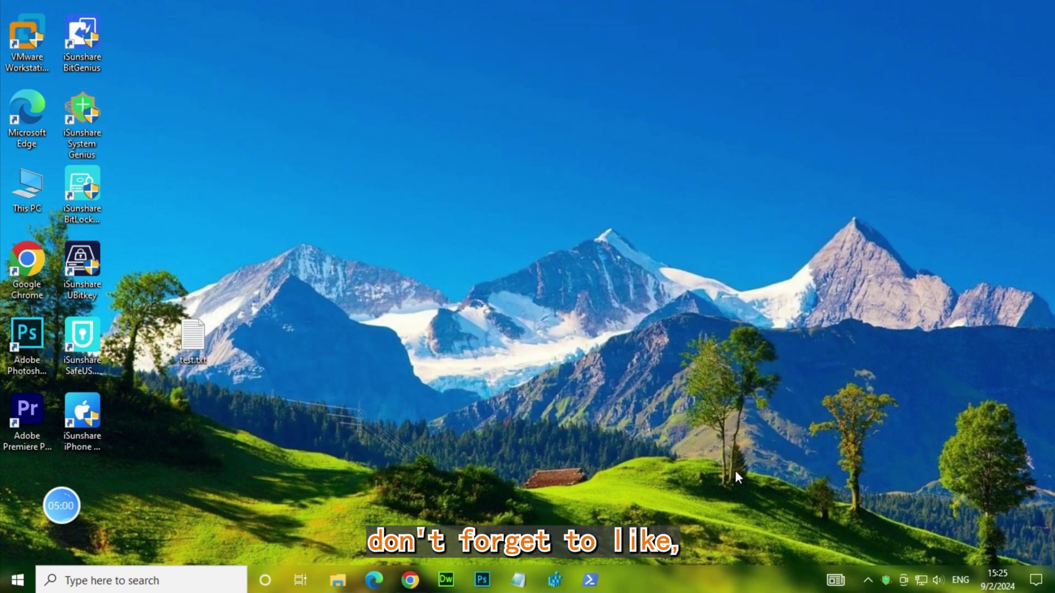